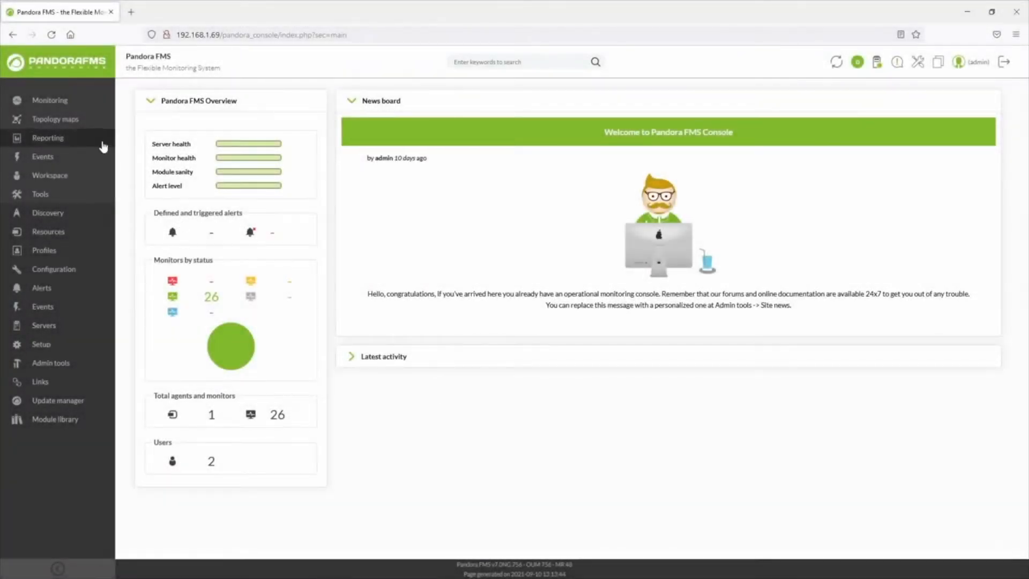
Open the log viewer and run an exact-match search for "Created slice" across all agents and sources
mouse_move(83, 107)
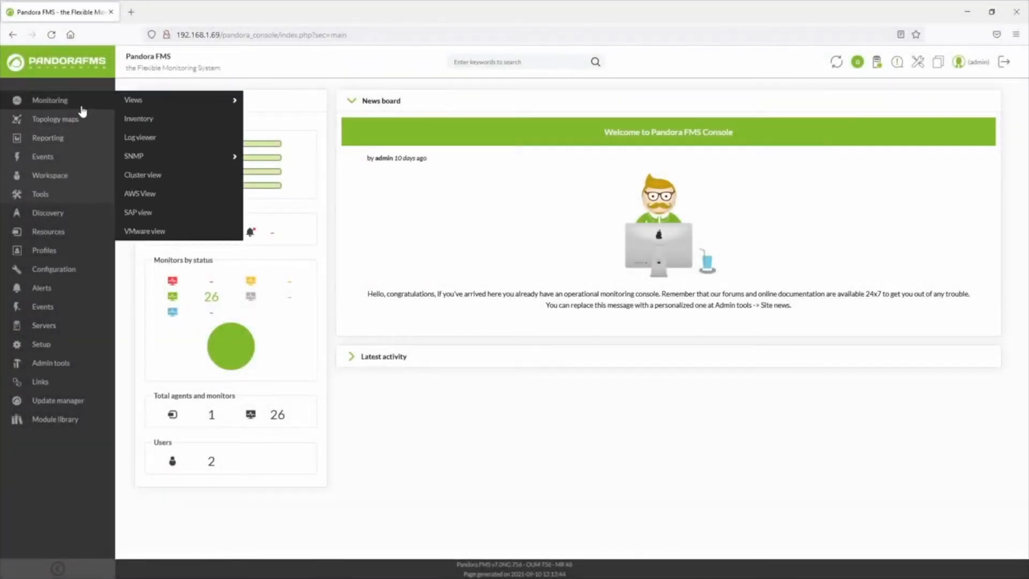
left_click(132, 137)
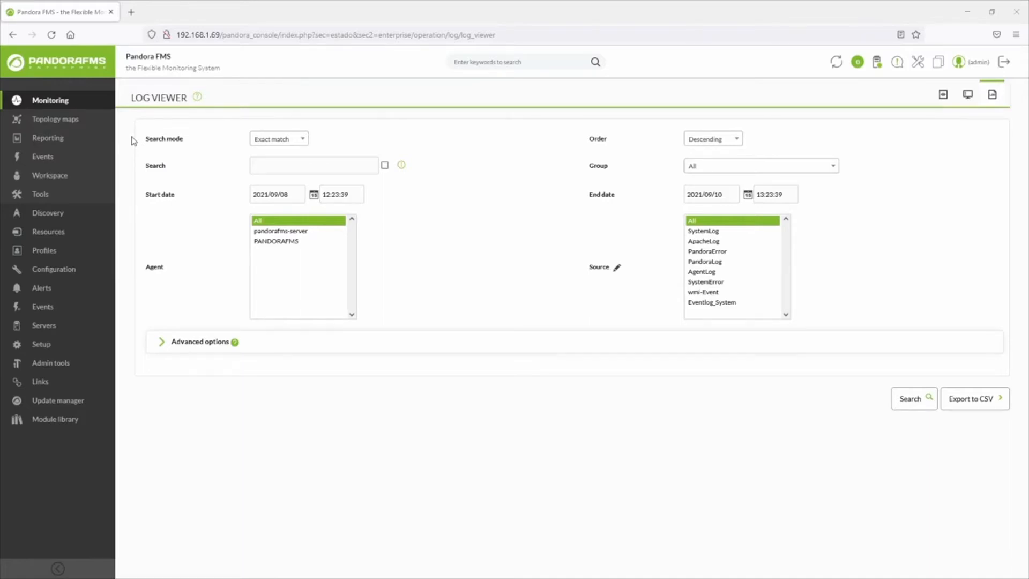
left_click(283, 140)
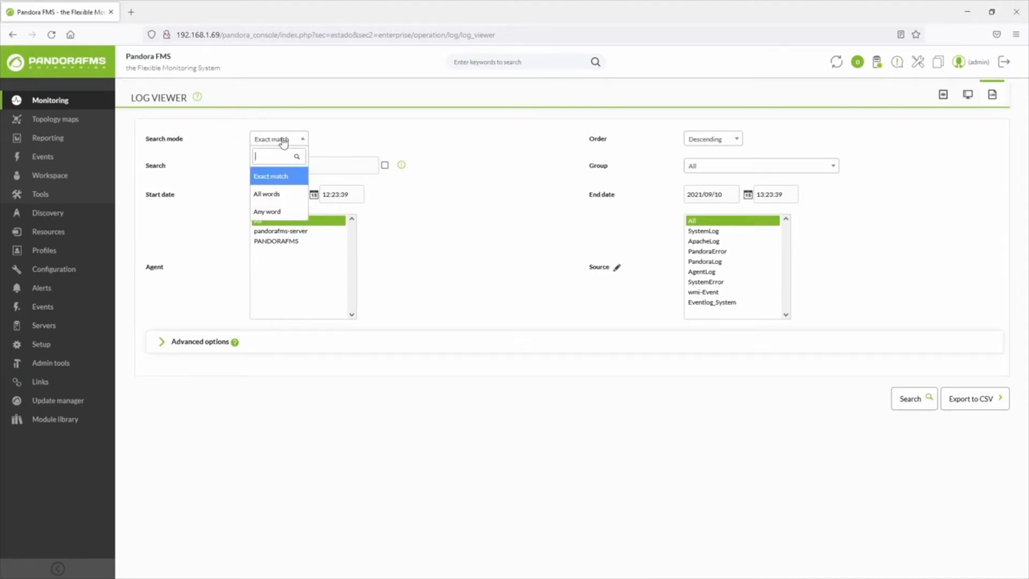
left_click(283, 140)
left_click(280, 161)
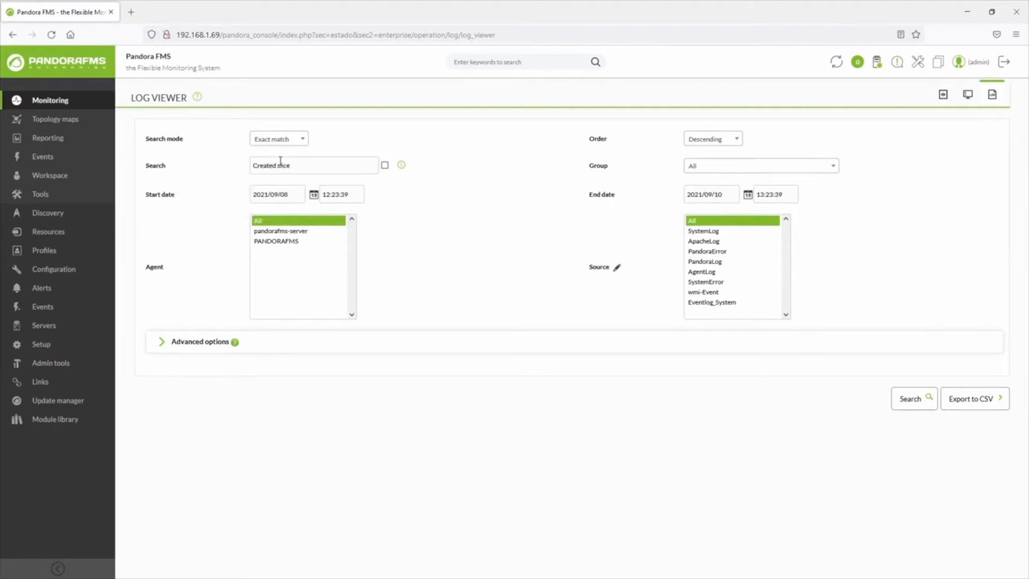
left_click(911, 399)
scroll(825, 386, "down", 4)
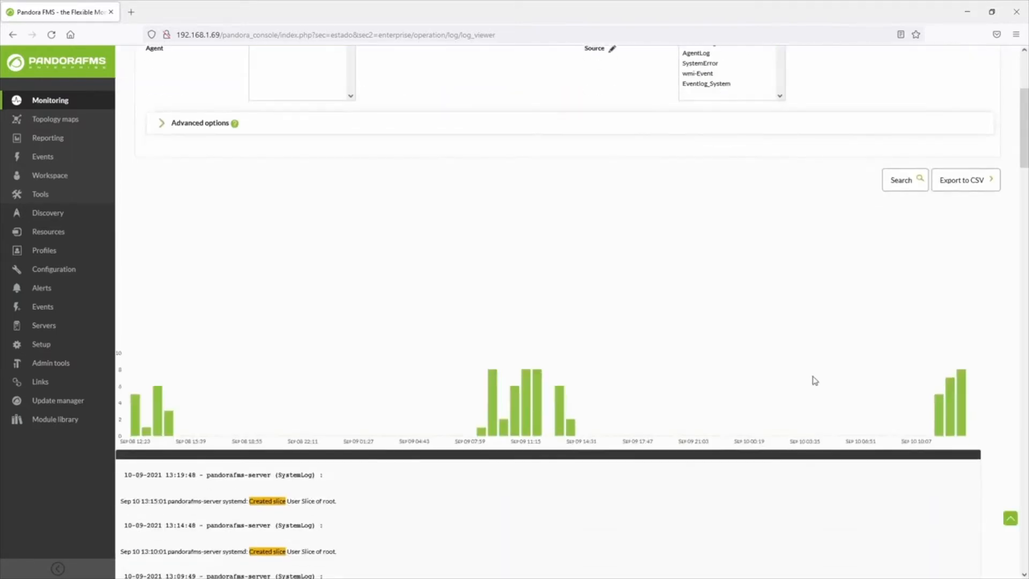
scroll(777, 364, "down", 3)
scroll(777, 366, "up", 7)
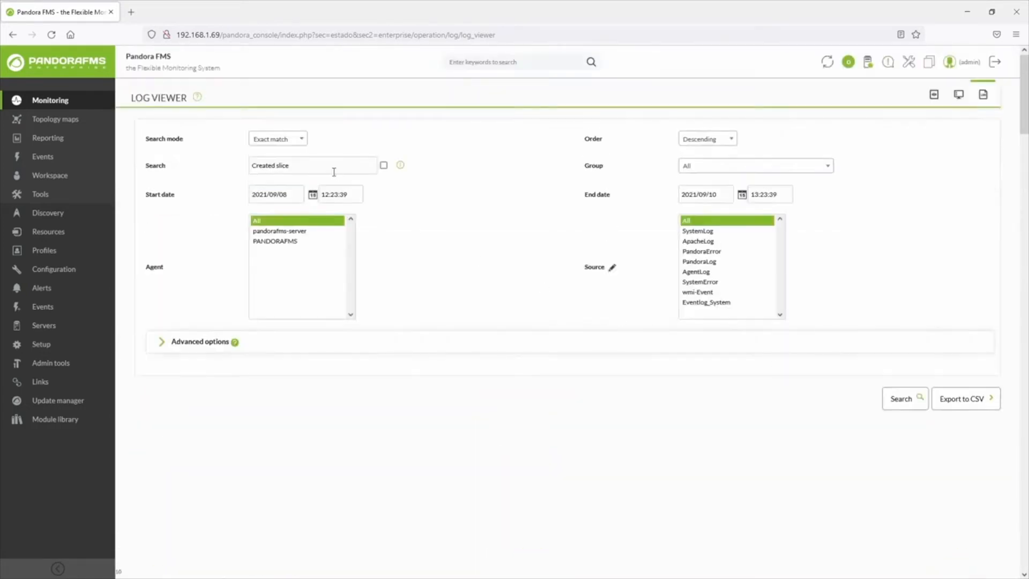
Search the logs for "netPeers:1 entries:13 entries:14" in All words mode and review the matching entries
left_click(281, 141)
left_click(278, 187)
left_click_drag(310, 165, 248, 165)
type("netPeers:1 entries:13 entries:14")
left_click(901, 402)
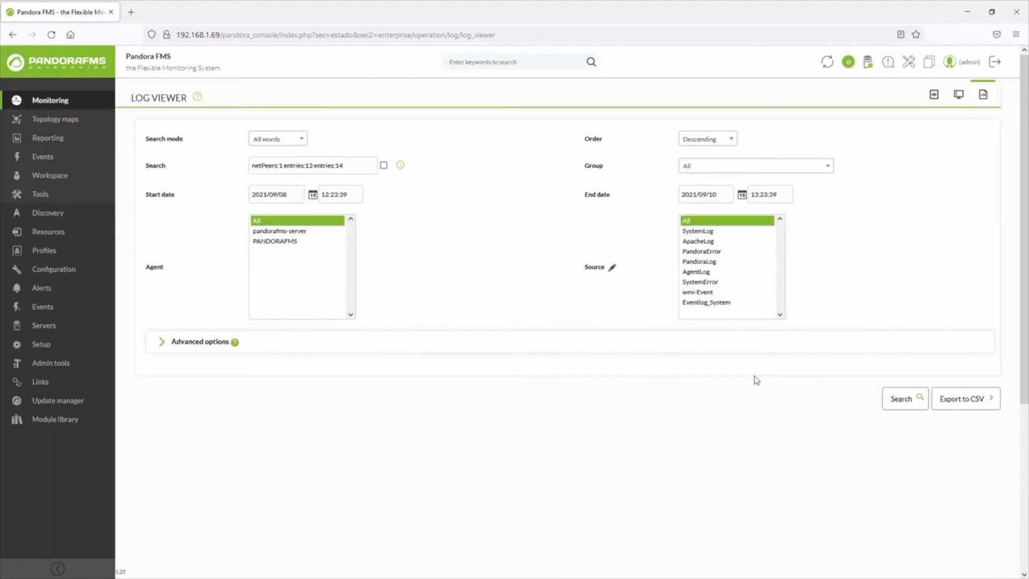
scroll(741, 379, "down", 5)
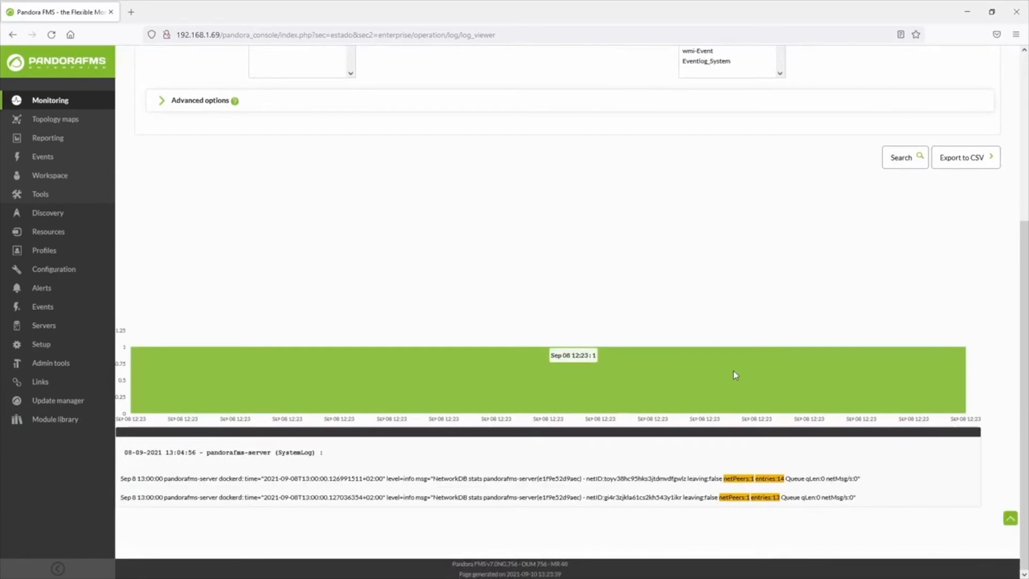
scroll(733, 374, "up", 5)
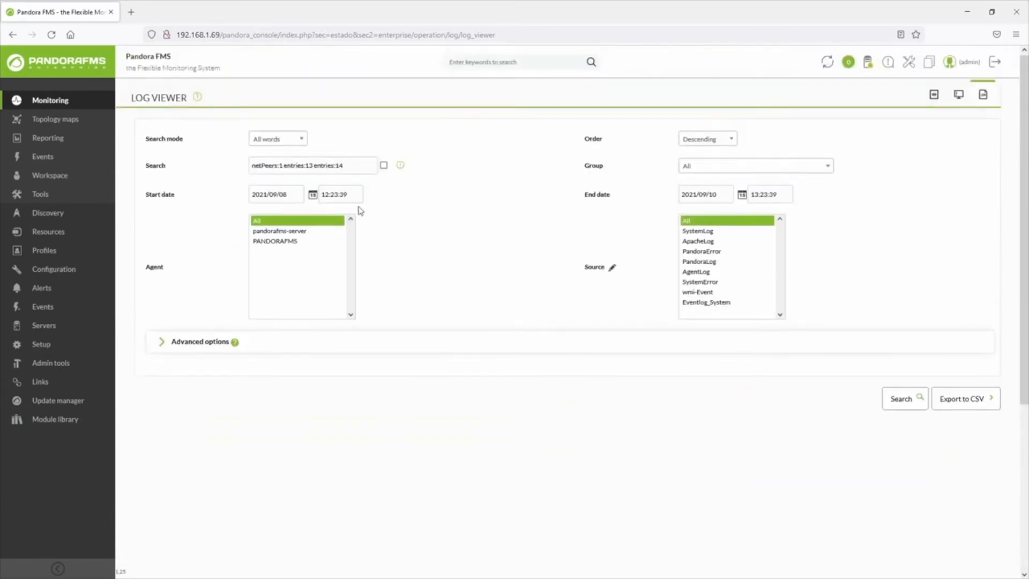
Repeat the log search with the search mode set to Any word and review the matching entries
left_click(282, 140)
left_click(282, 209)
left_click(901, 397)
scroll(696, 378, "down", 2)
scroll(675, 372, "down", 8)
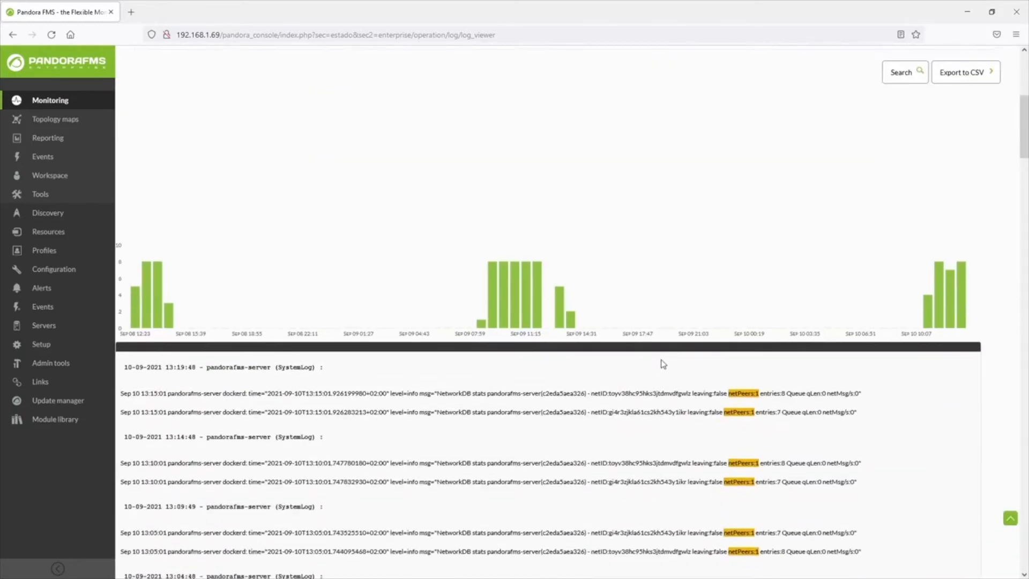
scroll(663, 364, "down", 3)
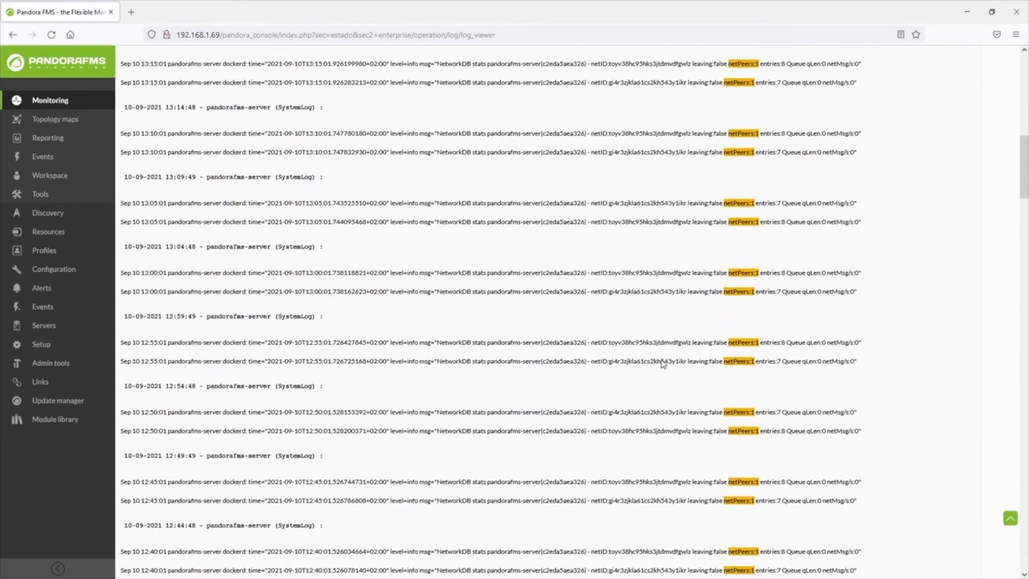
scroll(663, 360, "up", 13)
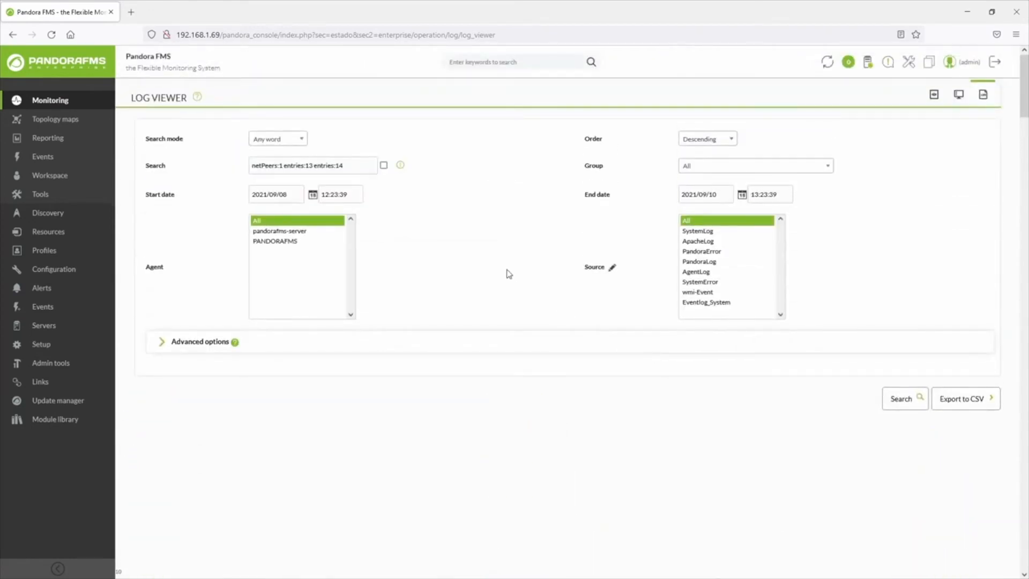
Enable the checkbox beside the search text, rerun the search and review the log entries
left_click(383, 165)
left_click(900, 398)
scroll(576, 340, "down", 4)
scroll(577, 336, "down", 3)
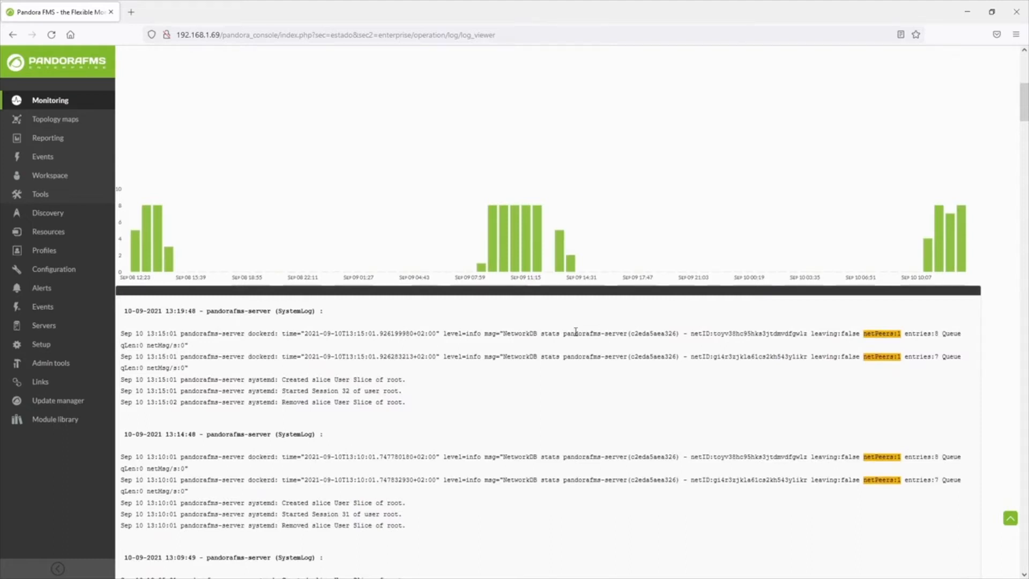
scroll(576, 333, "up", 7)
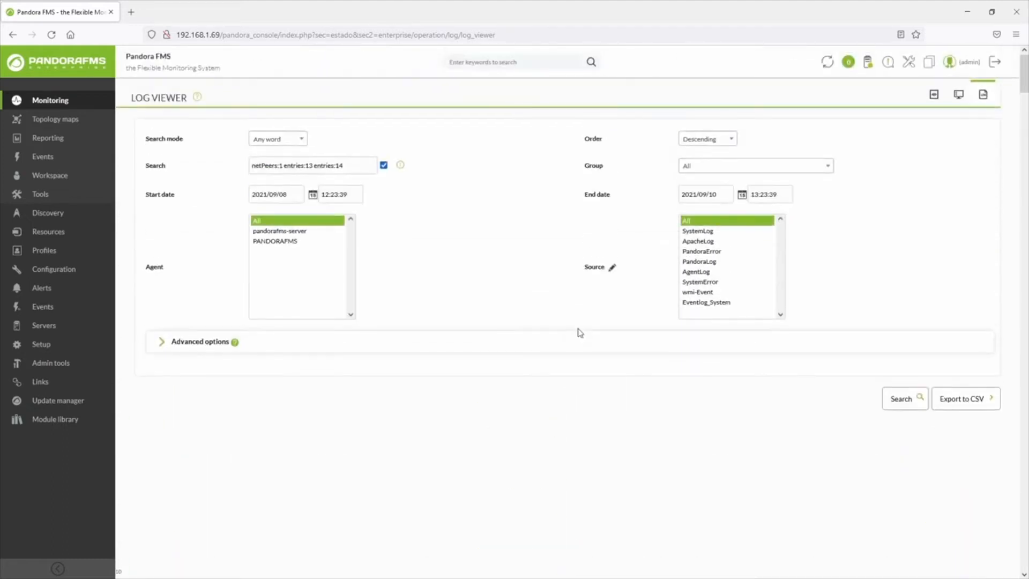
Examine the start and end date and time pickers, the group choices and the sort order options
left_click(289, 198)
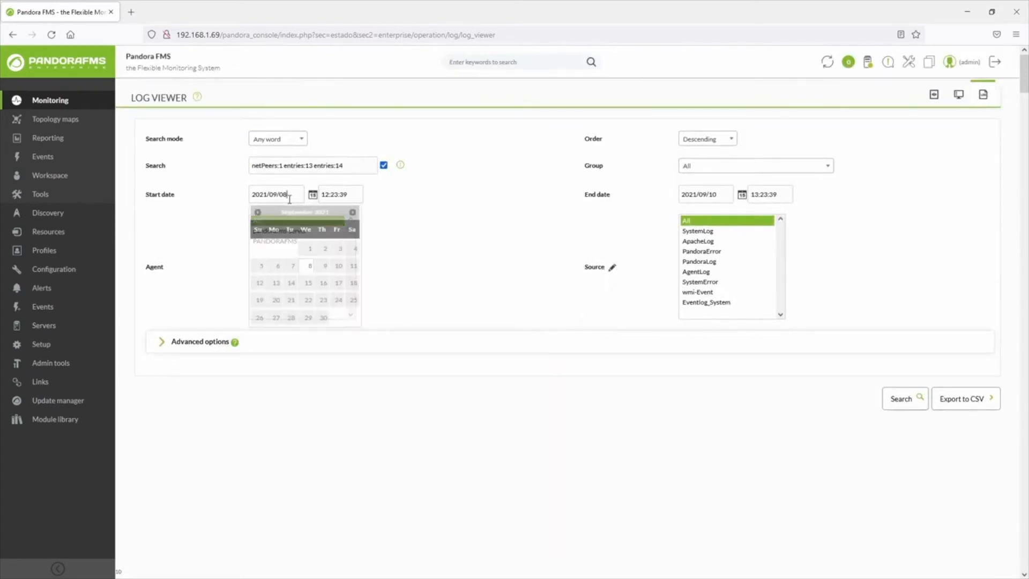
left_click(346, 194)
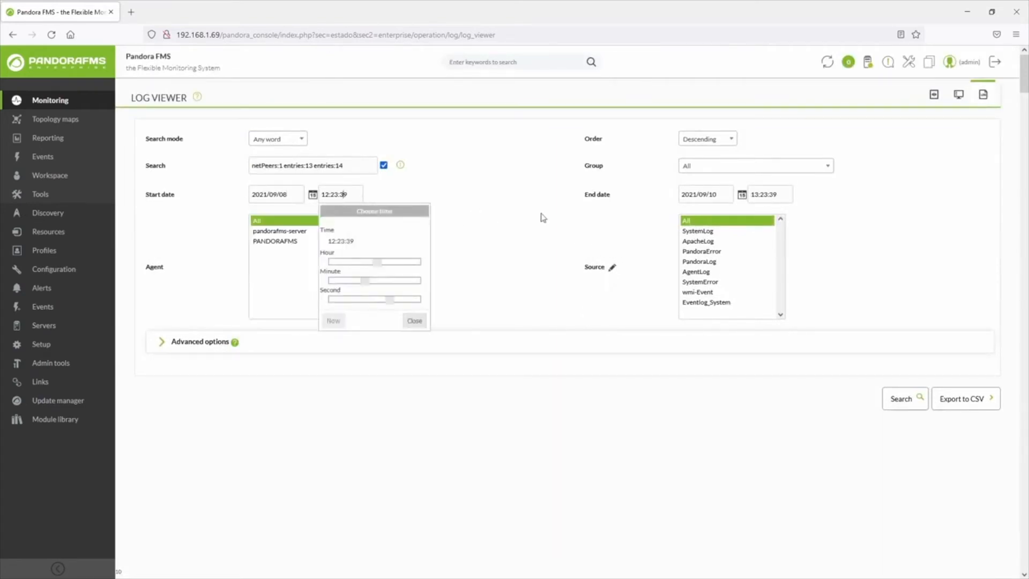
left_click(713, 197)
left_click(770, 194)
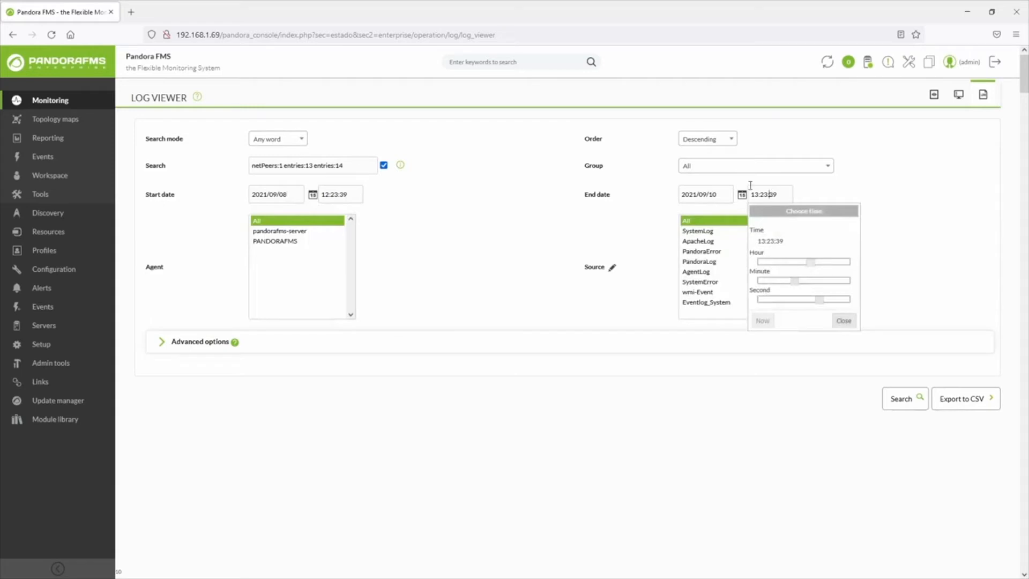
left_click(707, 167)
scroll(721, 229, "down", 2)
scroll(721, 230, "up", 3)
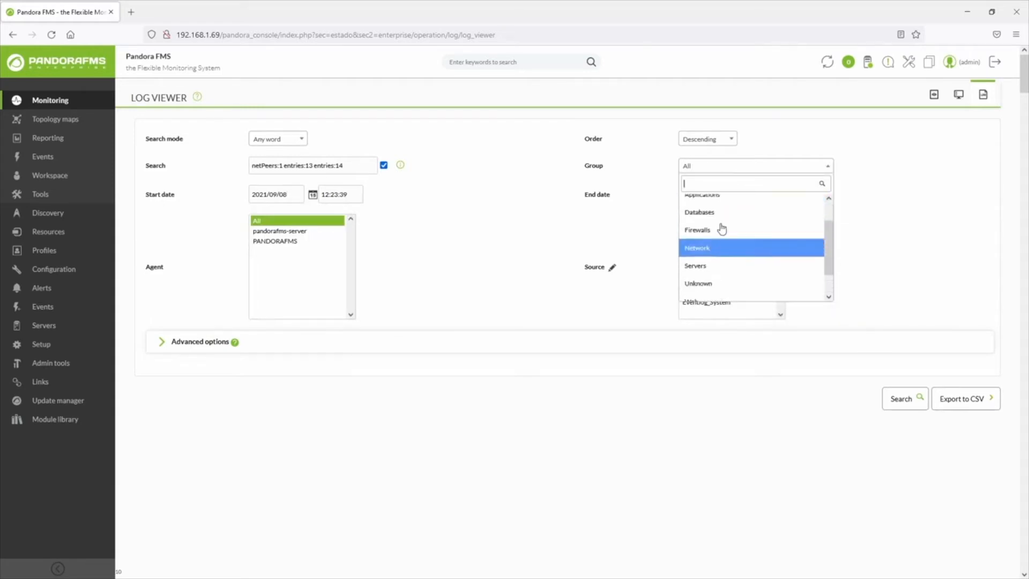
left_click(706, 141)
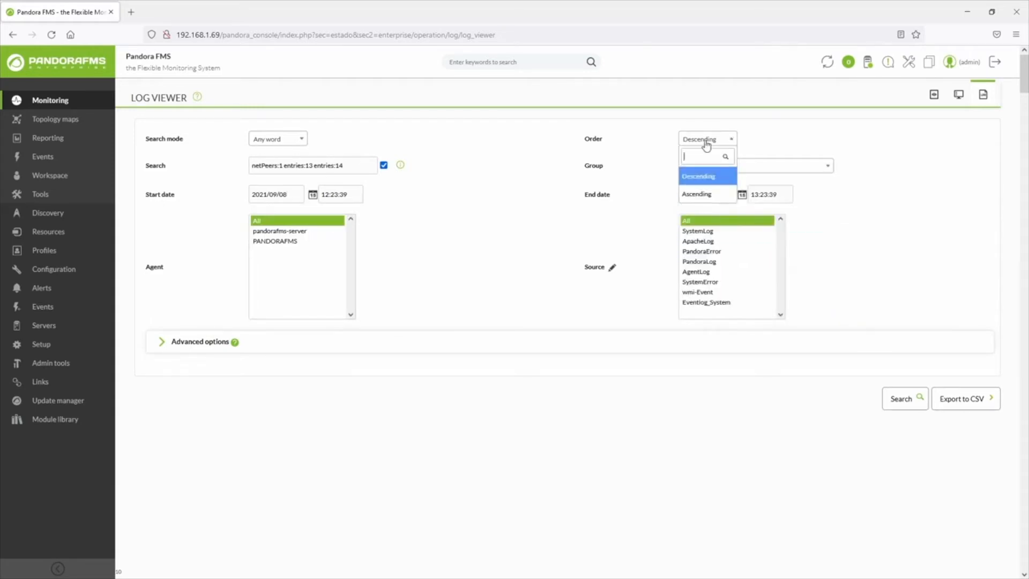
left_click(447, 242)
Limit the log source to ApacheLog while keeping all agents selected
left_click(296, 232)
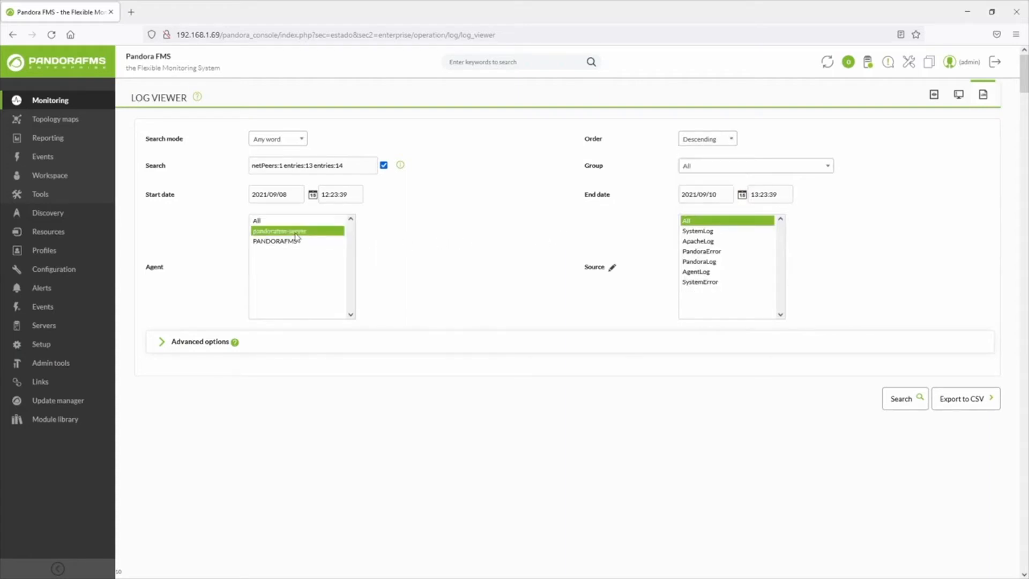
left_click(290, 221)
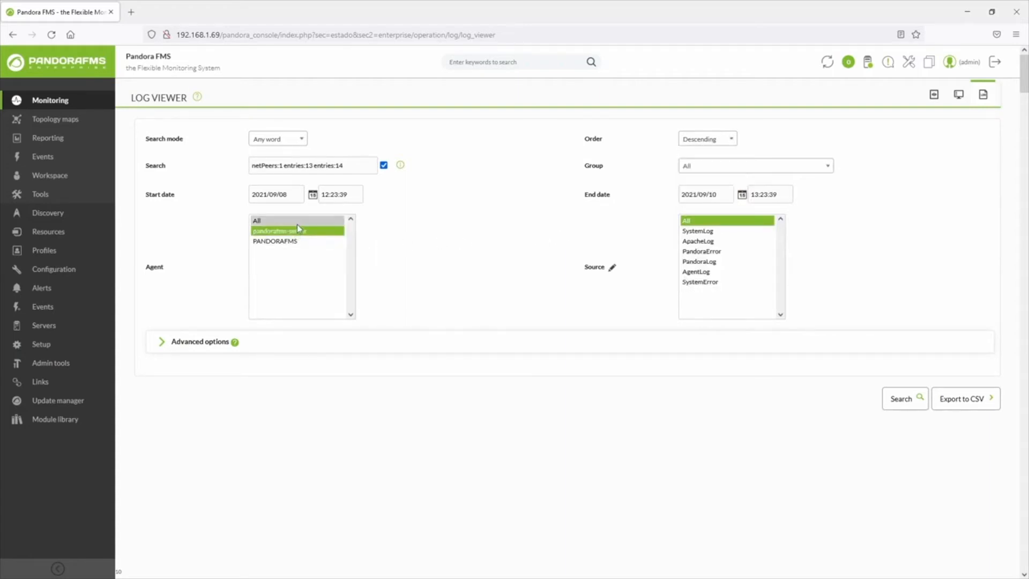
left_click(718, 292)
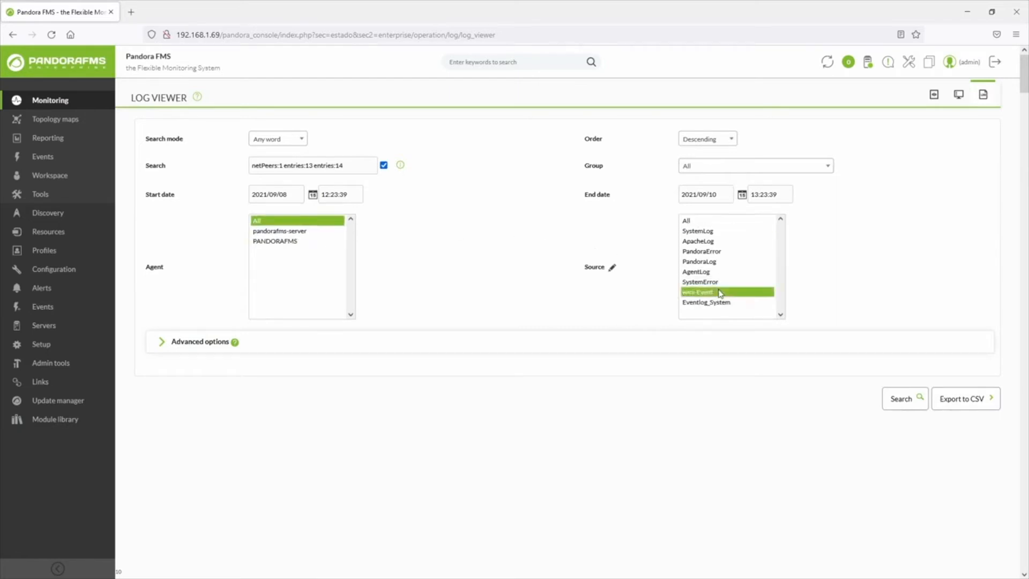
left_click(707, 243)
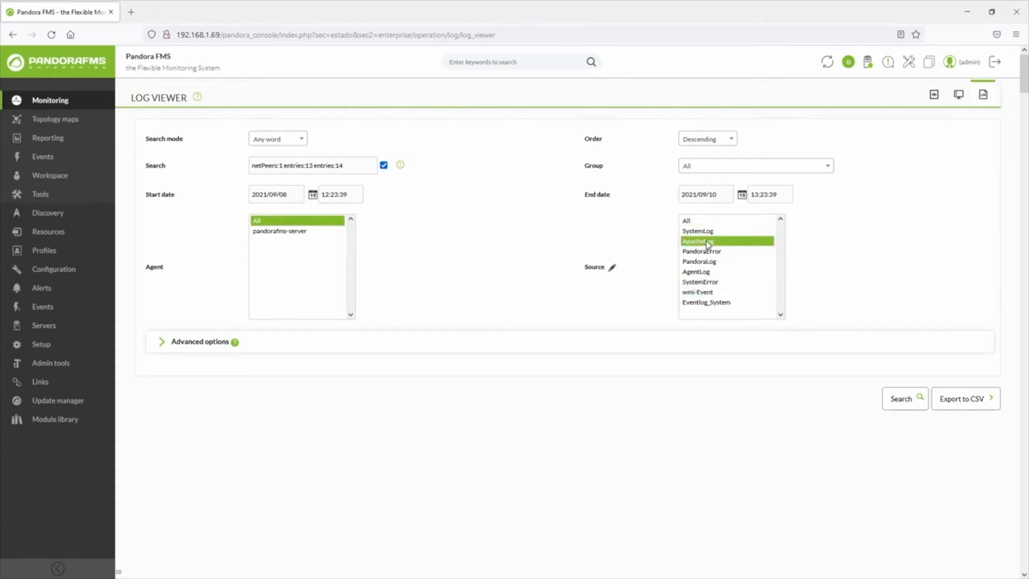
Disable the checkbox beside the search text and empty the search text
left_click(384, 165)
left_click_drag(361, 165, 252, 165)
key("BackSpace")
In the advanced options, set the display mode to Graph log results with the capture model "Apache accesses per client and status"
left_click(210, 341)
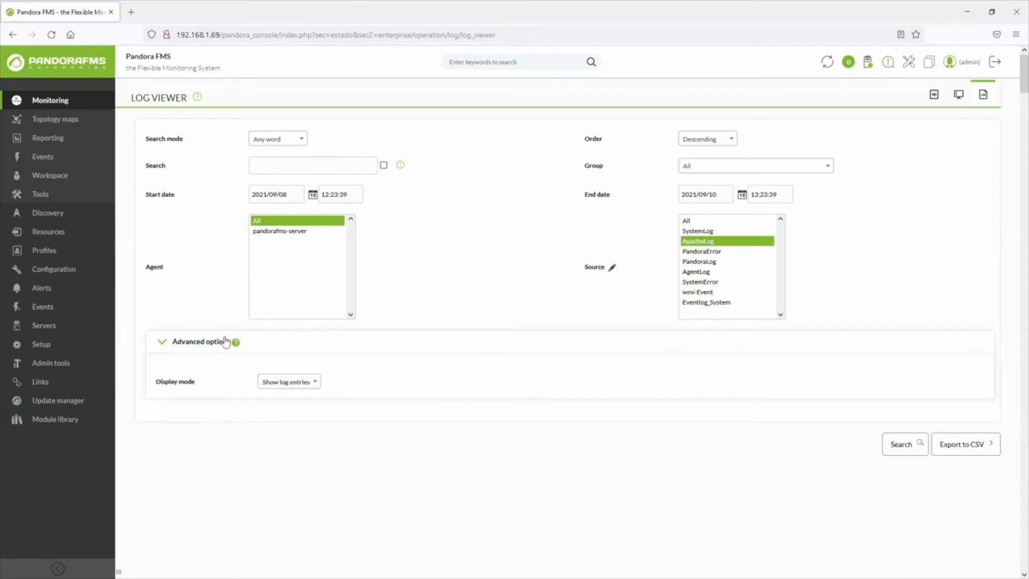
scroll(348, 348, "down", 1)
left_click(314, 329)
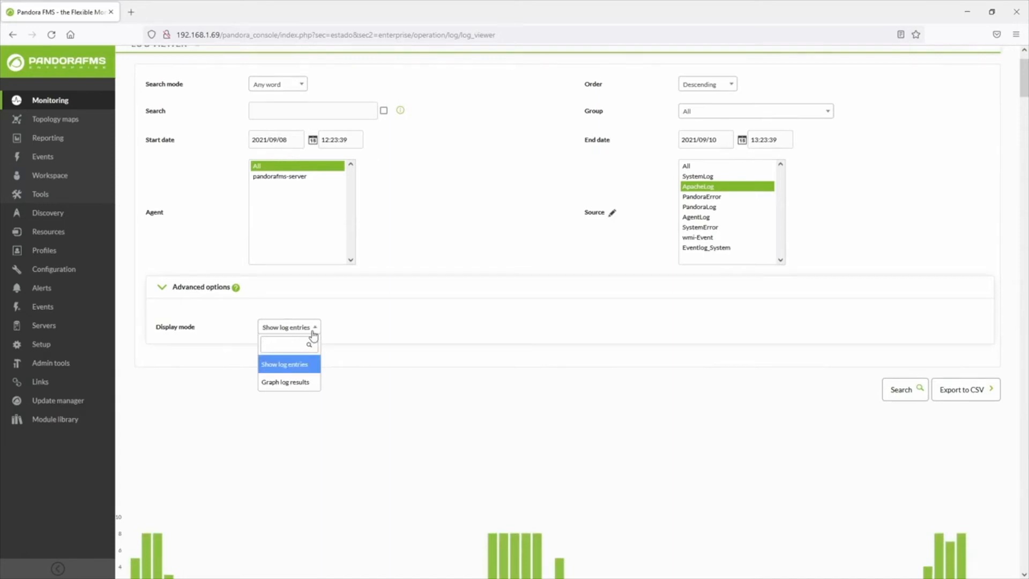
left_click(310, 382)
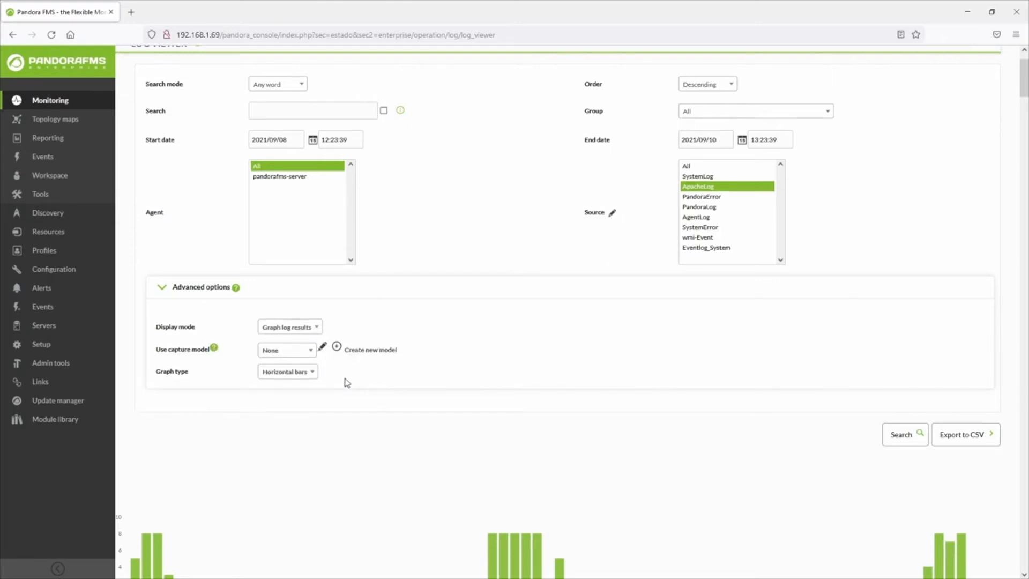
left_click(309, 351)
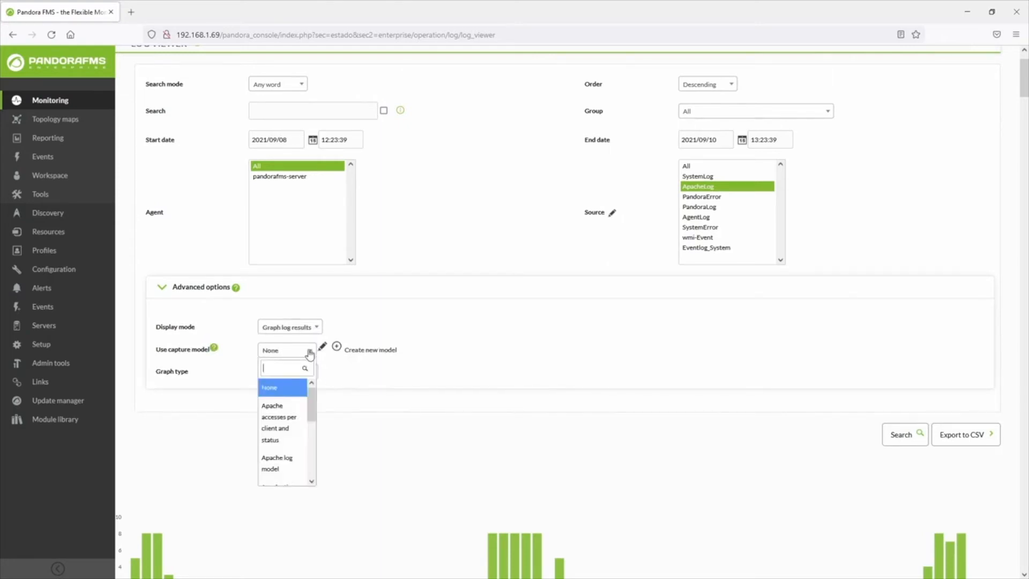
scroll(321, 364, "down", 2)
mouse_move(316, 357)
left_mouse_down()
mouse_move(319, 414)
mouse_move(314, 356)
left_mouse_up()
left_click(299, 369)
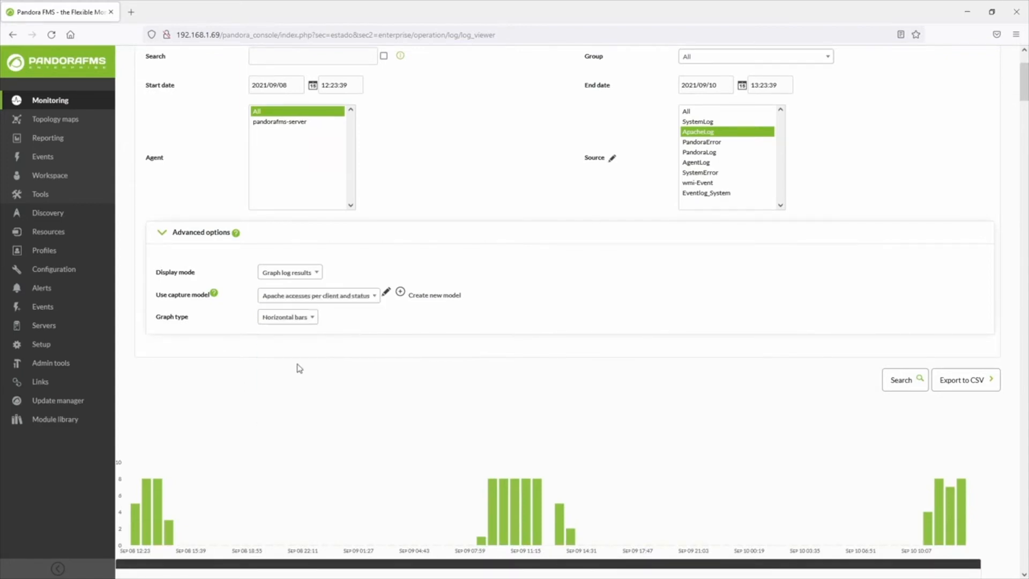
Choose Horizontal bars as the graph type and run the search to plot the Apache accesses
left_click(308, 324)
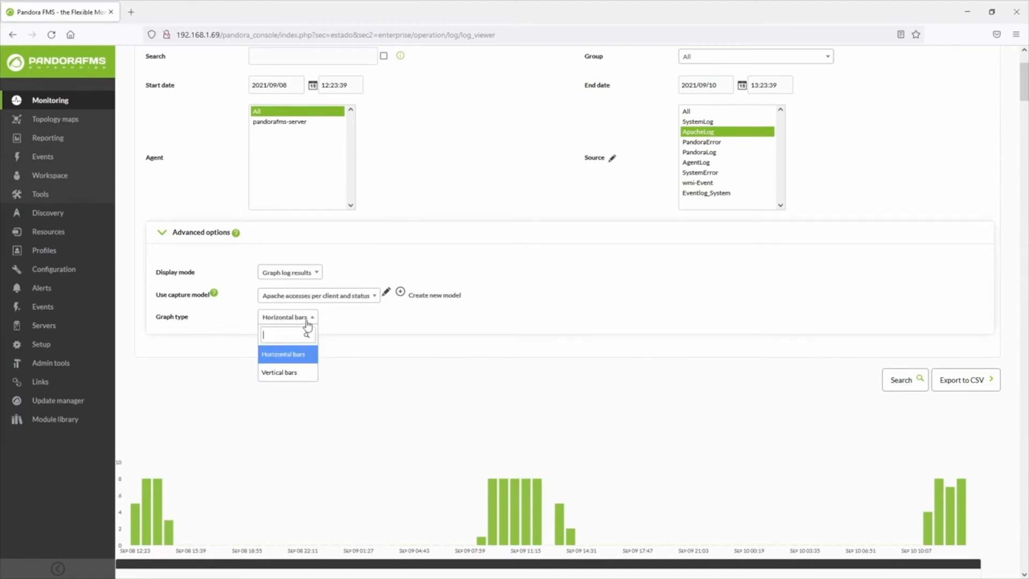
left_click(306, 354)
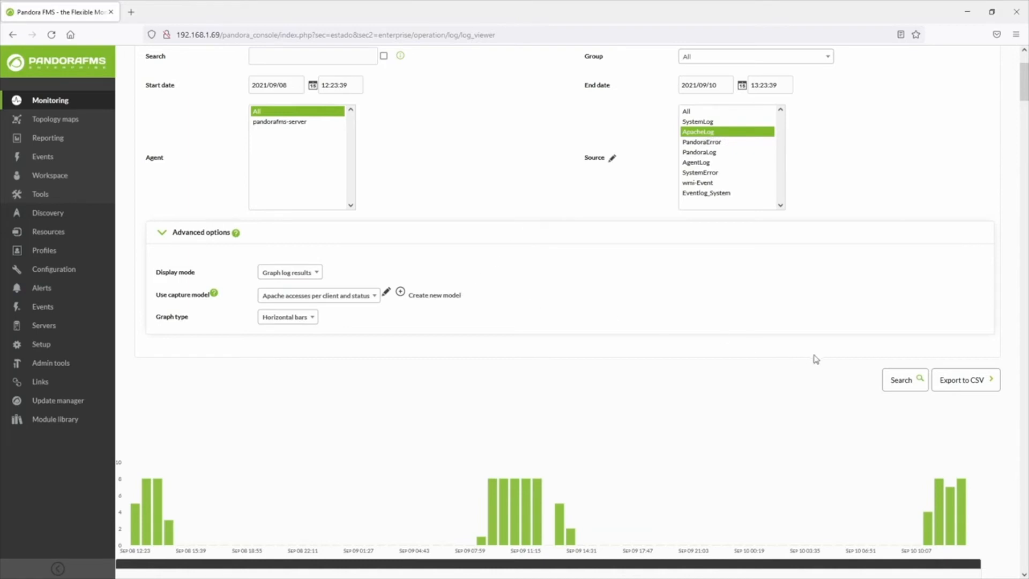
left_click(890, 379)
scroll(697, 374, "down", 2)
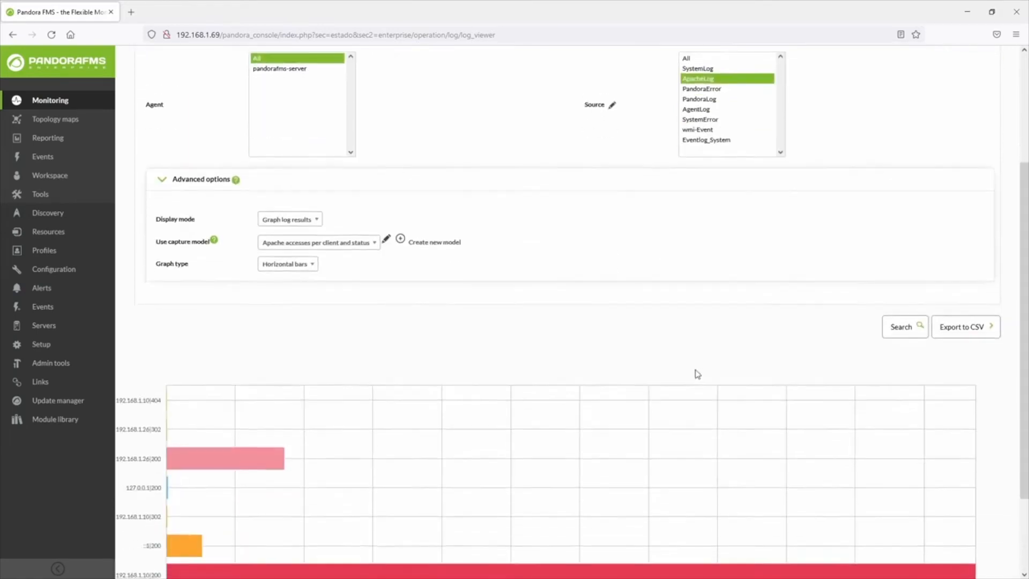
scroll(697, 373, "down", 1)
Switch the graph type to Vertical bars and rerun the search to redraw the chart
left_click(307, 223)
left_click(298, 267)
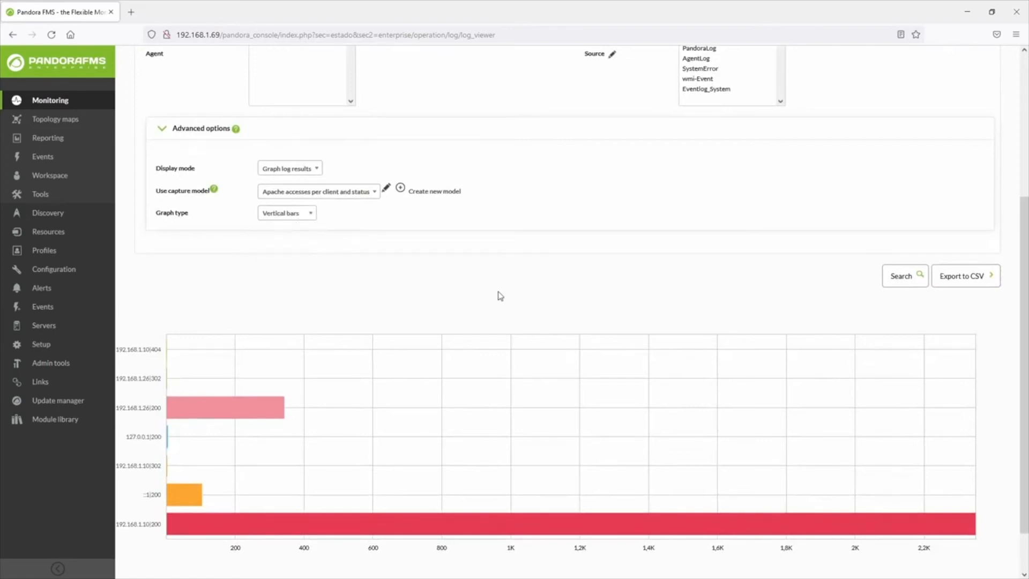
left_click(900, 284)
scroll(744, 359, "down", 4)
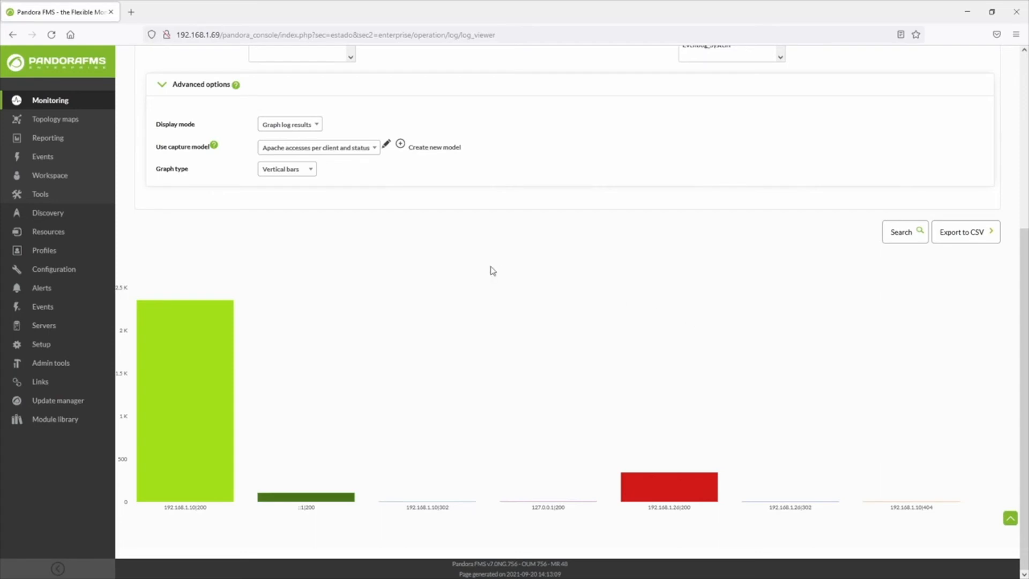
Change the capture model to "Apache log model" and run the search to plot its results as vertical bars
left_click(313, 126)
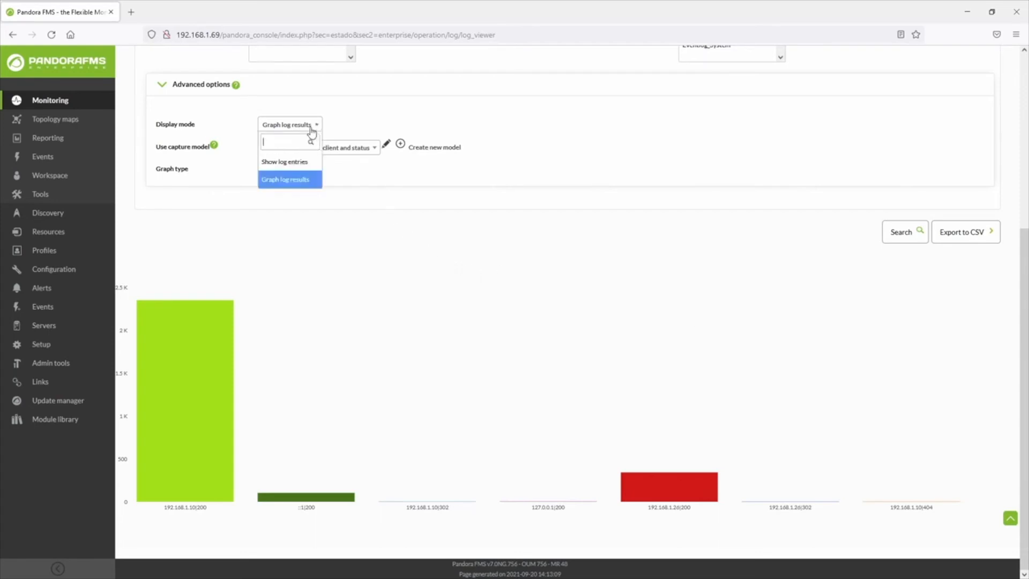
left_click(314, 128)
left_click(316, 147)
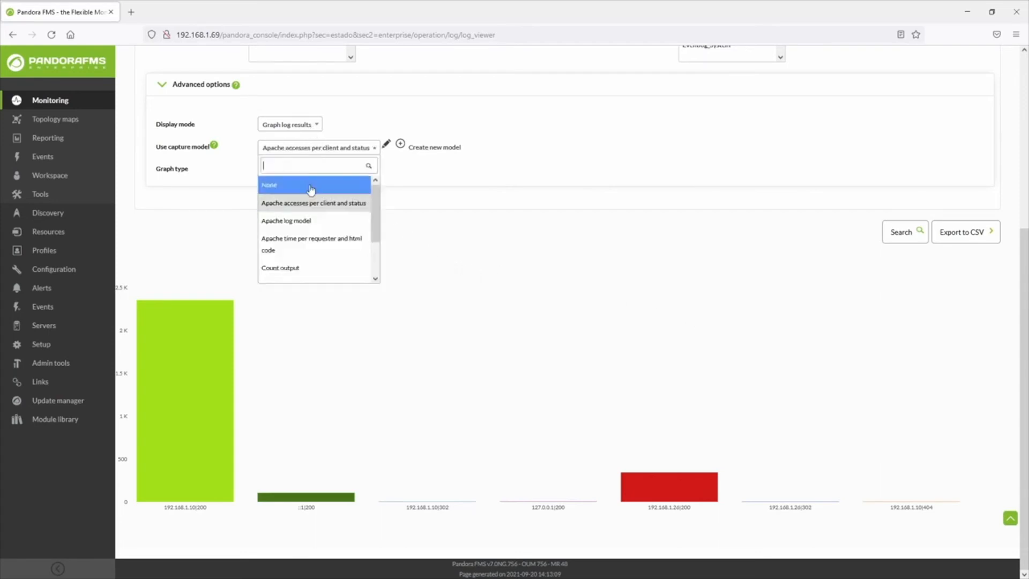
left_click(312, 220)
left_click(911, 234)
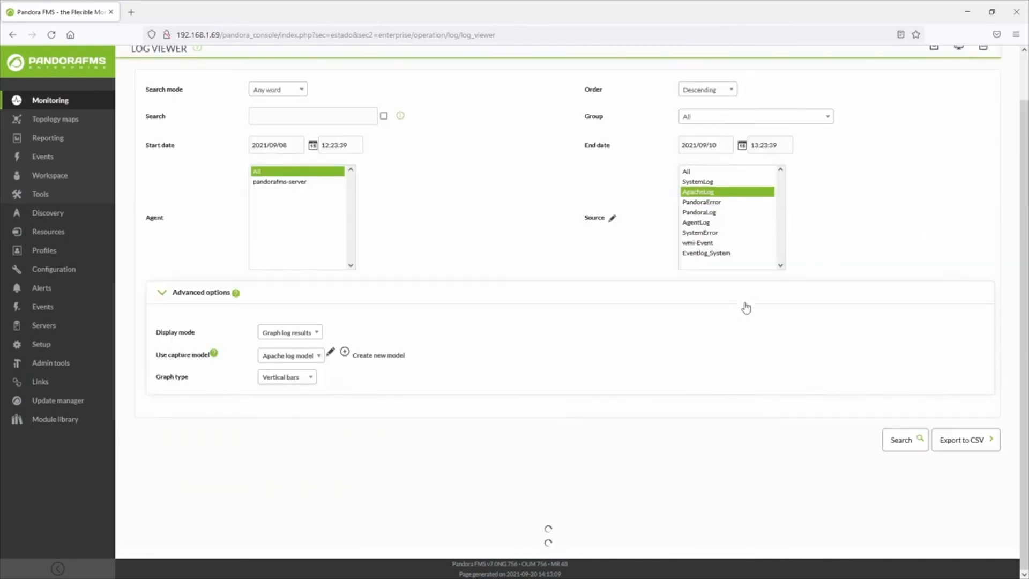
scroll(745, 306, "down", 4)
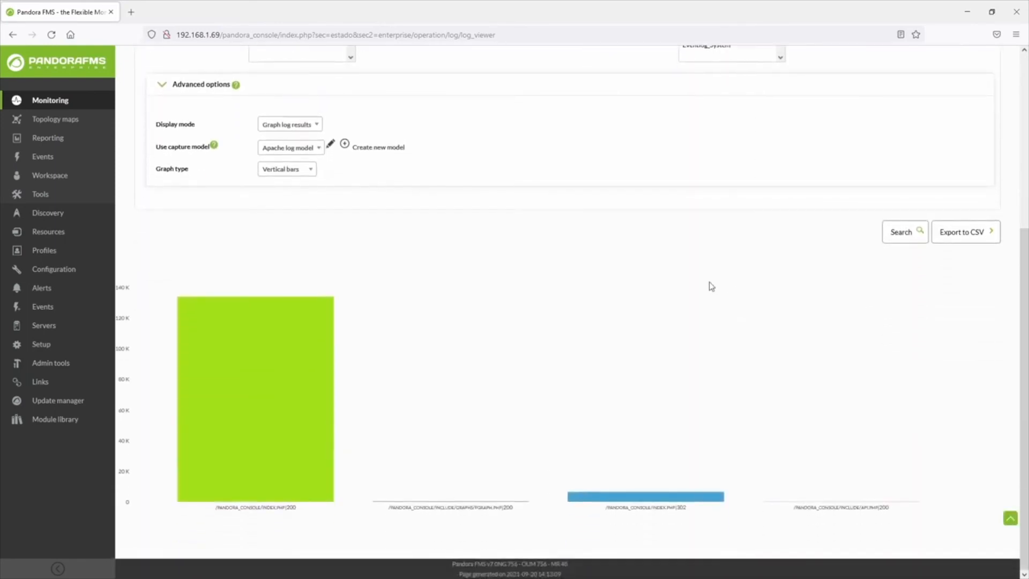
Set the graph type to Horizontal bars and rerun the search with the Apache log model
left_click(303, 171)
left_click(292, 206)
left_click(905, 232)
scroll(723, 319, "down", 4)
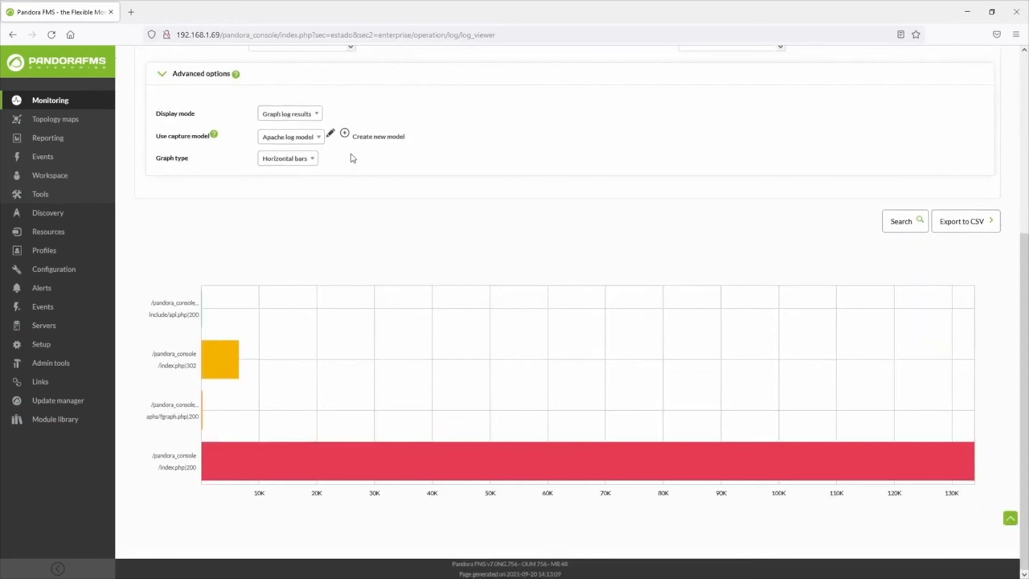
View the blank form for adding a capture model, close it, and open the Apache log model's definition for editing
left_click(344, 133)
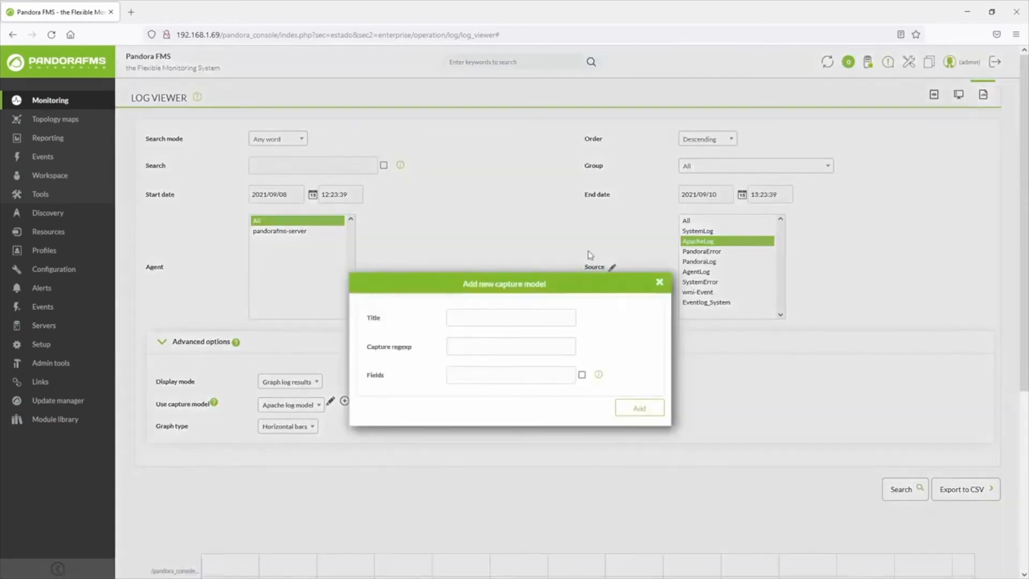
left_click(659, 282)
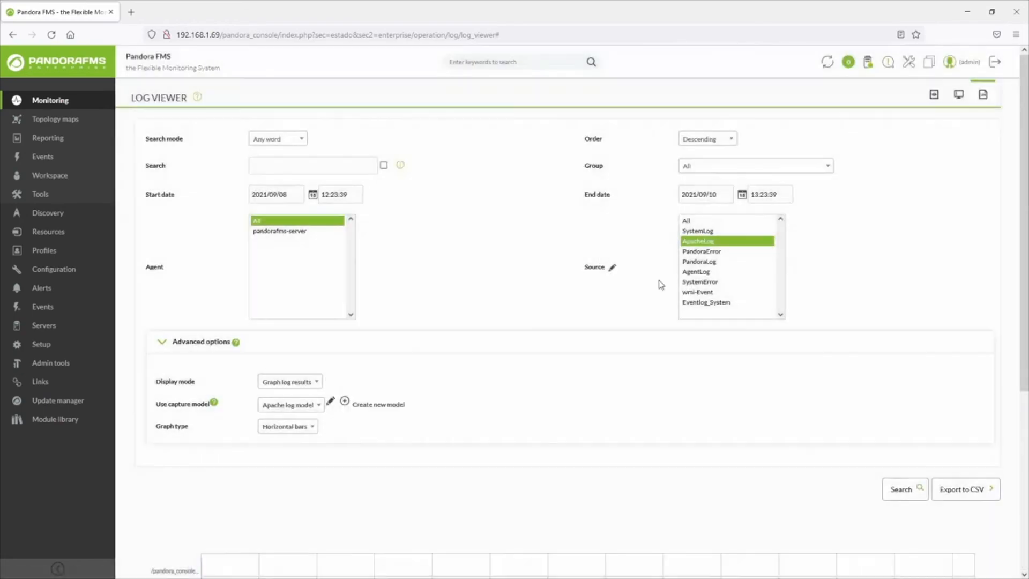
left_click(330, 402)
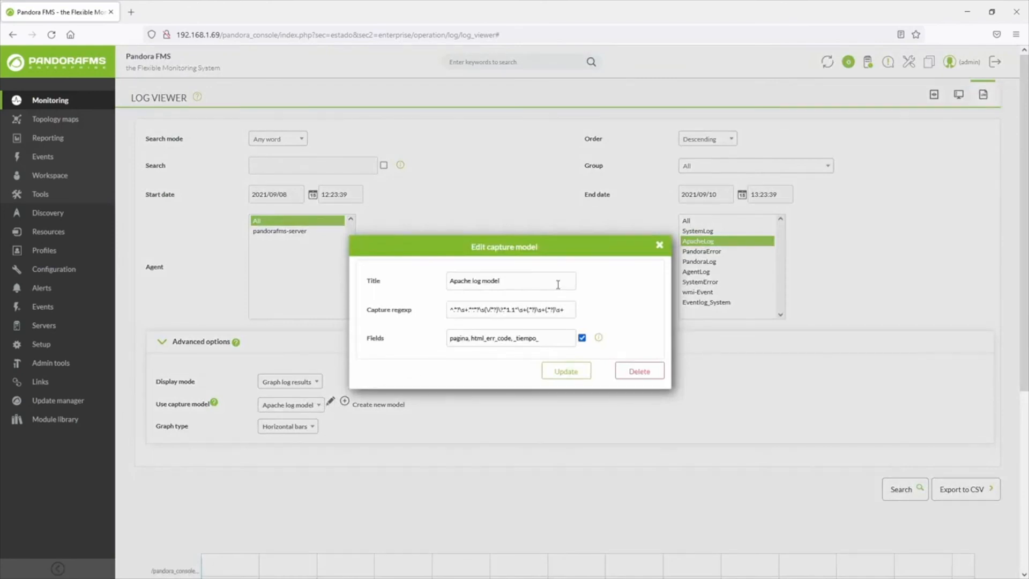